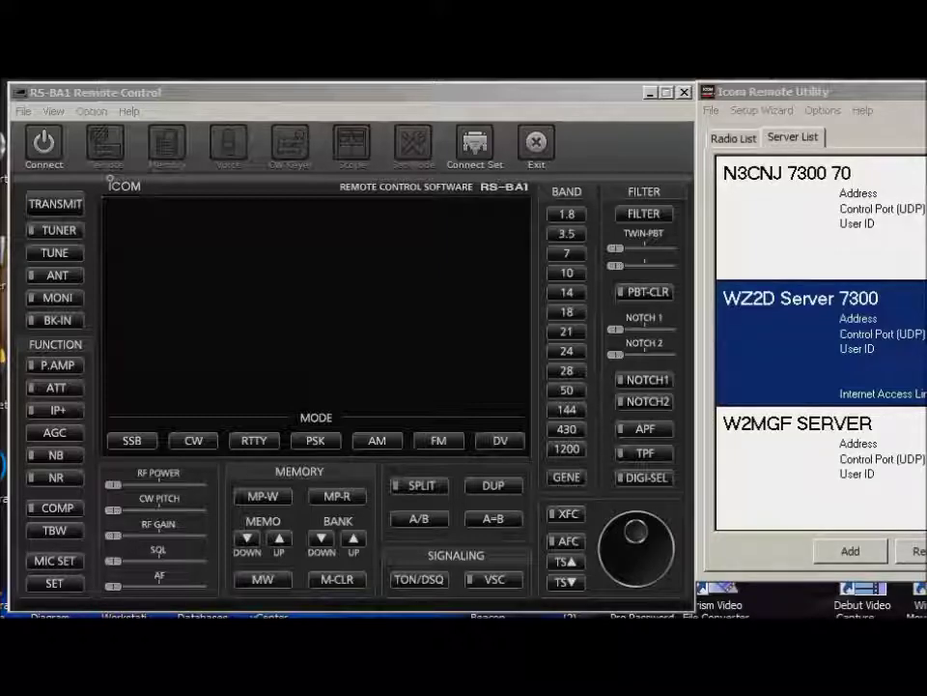
- Scroll the Server List, then show the Radio List, where both 7300 radios appear offline
{"action": "scroll", "coordinate": [822, 348], "scroll_direction": "down", "scroll_amount": 5}
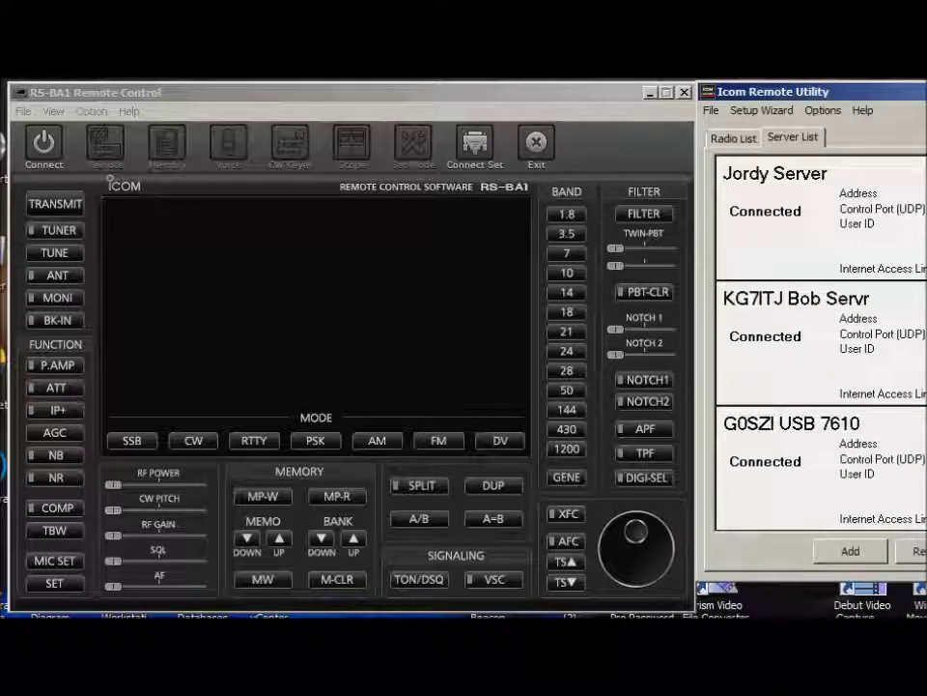
{"action": "scroll", "coordinate": [821, 348], "scroll_direction": "down", "scroll_amount": 3}
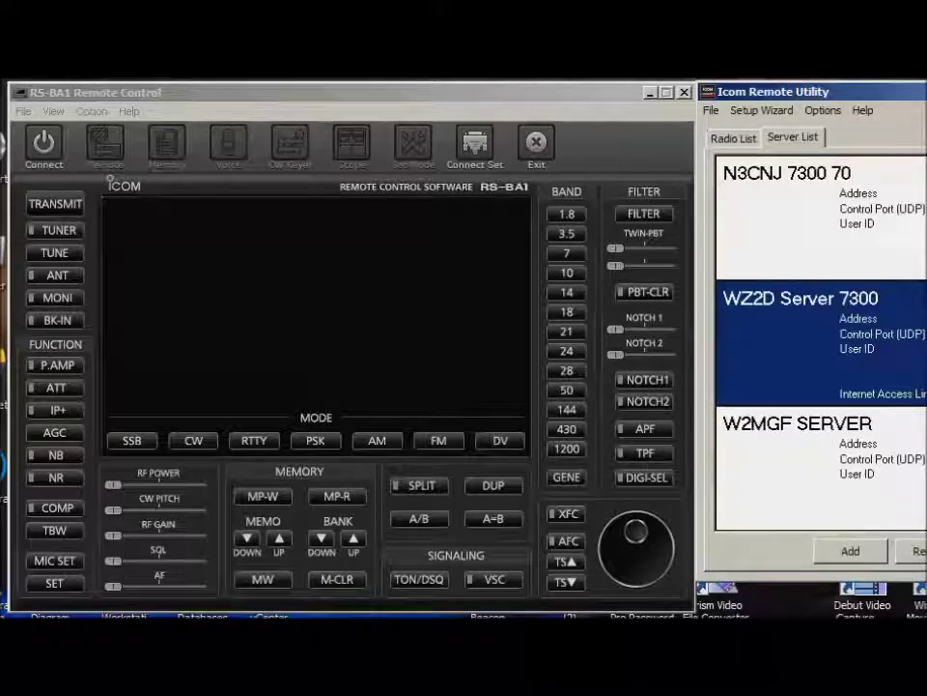
{"action": "scroll", "coordinate": [821, 348], "scroll_direction": "down", "scroll_amount": 2}
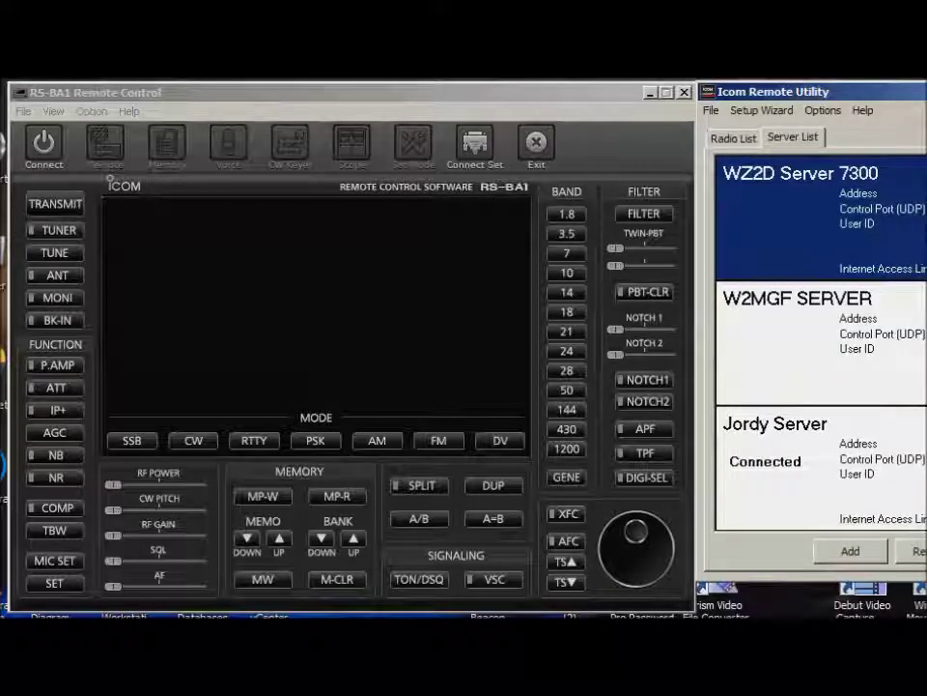
{"action": "left_click", "coordinate": [728, 141]}
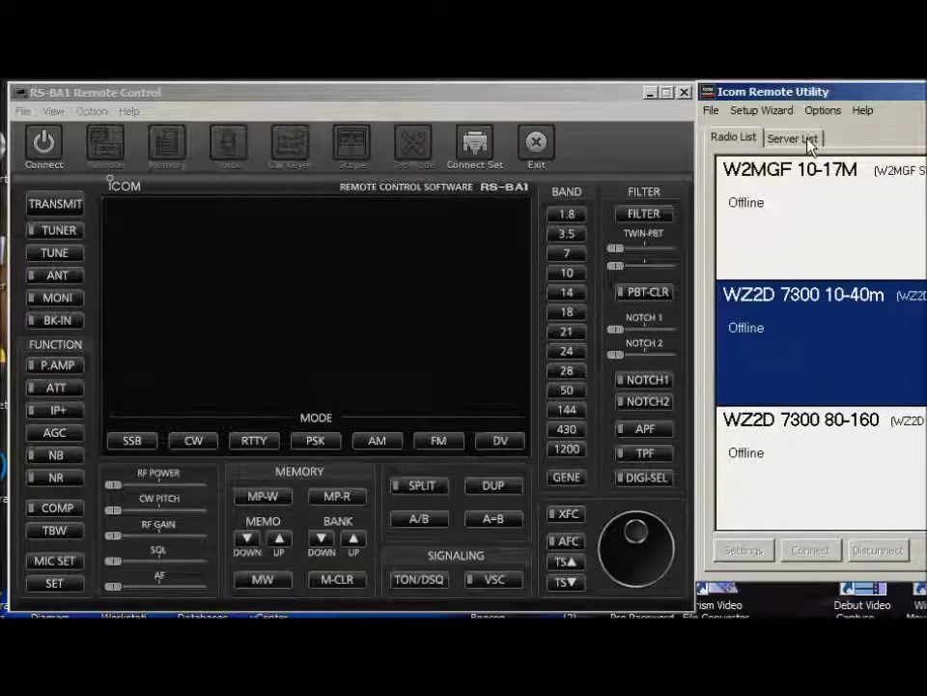
- Connect the WZ2D Server 7300 entry from the Server List
{"action": "left_click", "coordinate": [809, 140]}
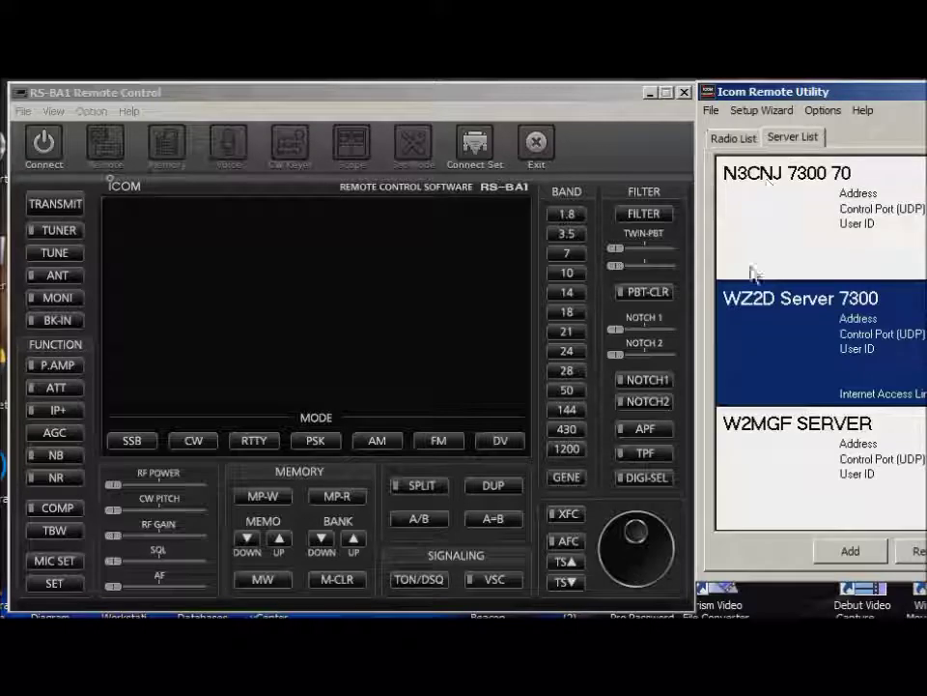
{"action": "right_click", "coordinate": [761, 333]}
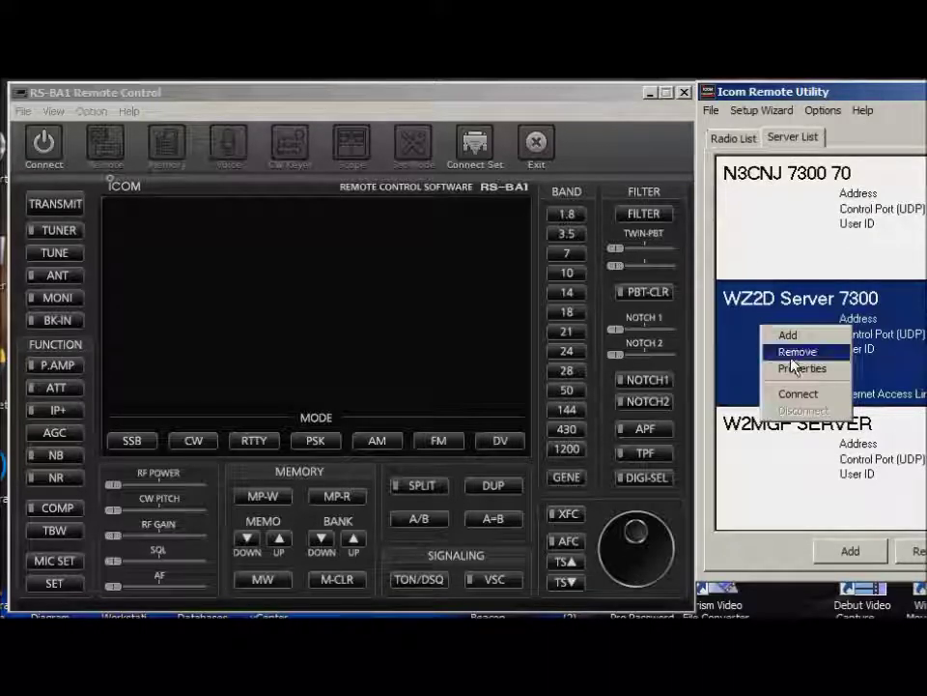
{"action": "left_click", "coordinate": [797, 396]}
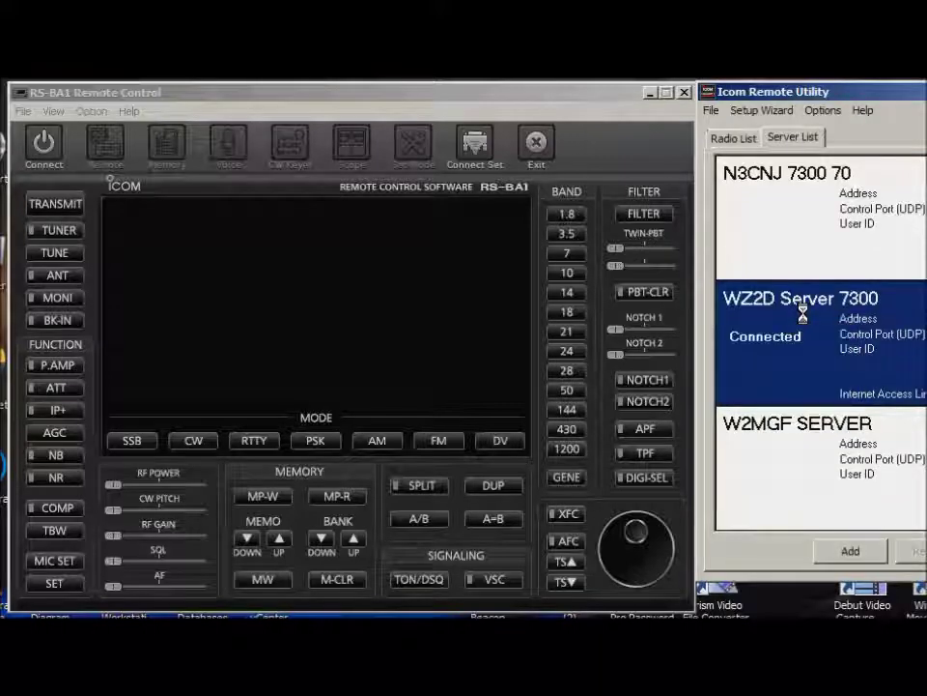
- Connect the 7300 10-40m and 7300 80-160 radios, then bring up RS-BA1's Connect Setting
{"action": "left_click", "coordinate": [747, 142]}
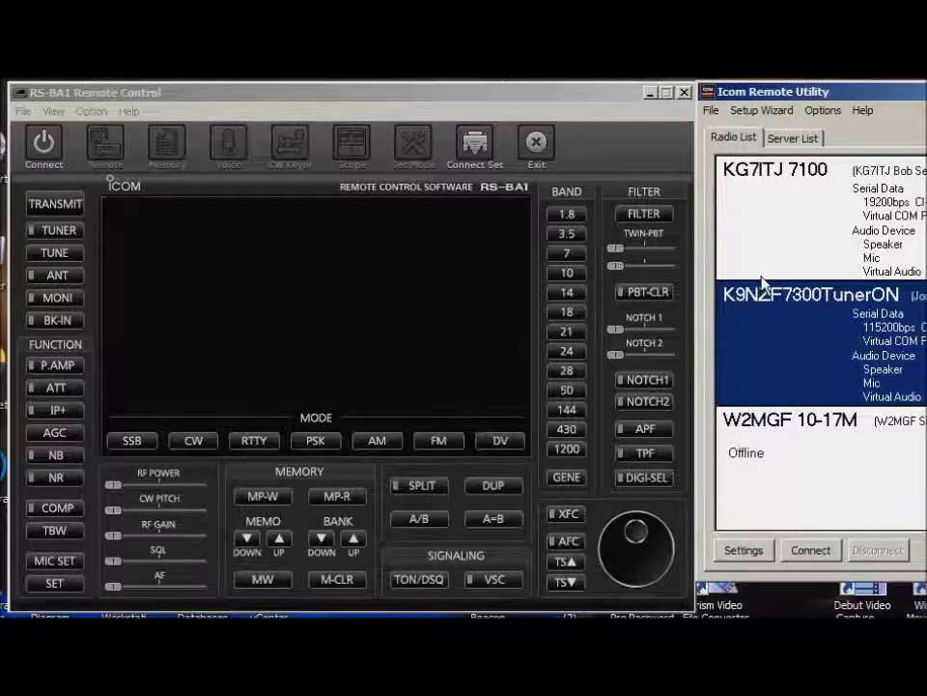
{"action": "scroll", "coordinate": [770, 279], "scroll_direction": "down", "scroll_amount": 3}
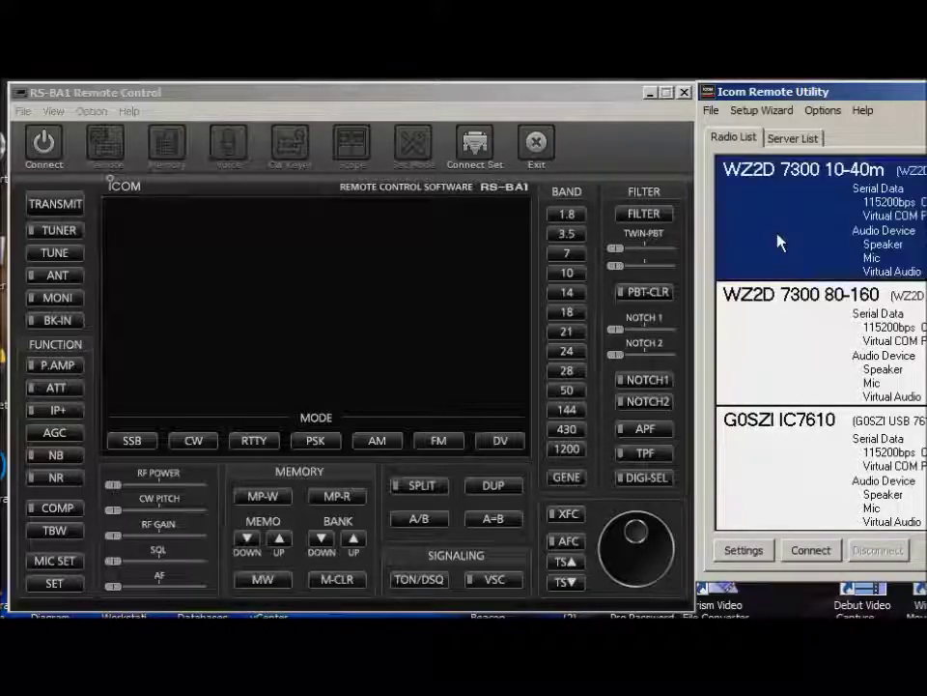
{"action": "right_click", "coordinate": [781, 243]}
{"action": "left_click", "coordinate": [808, 245]}
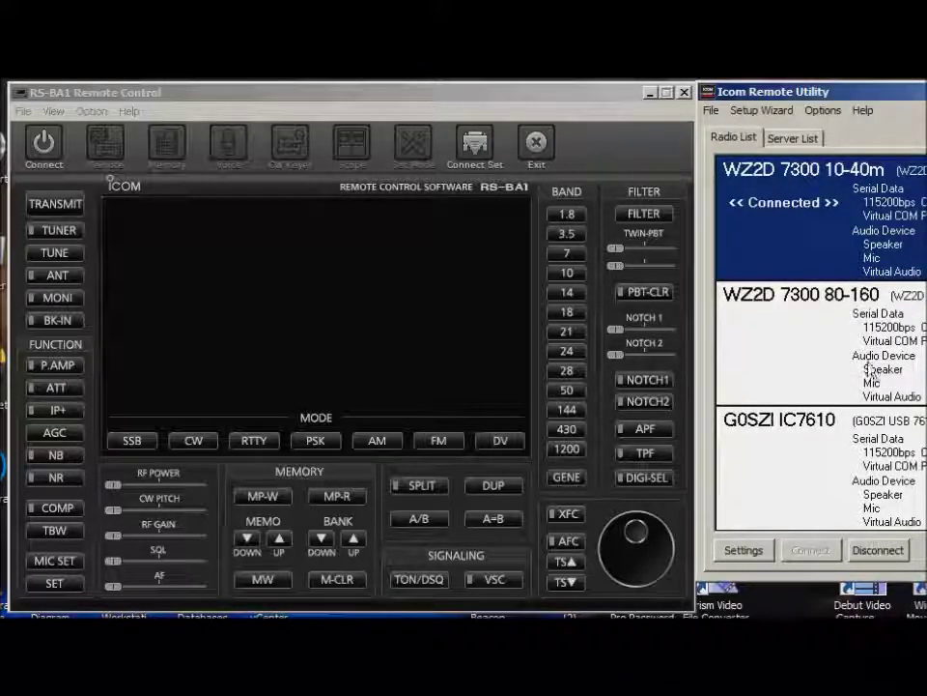
{"action": "right_click", "coordinate": [773, 363]}
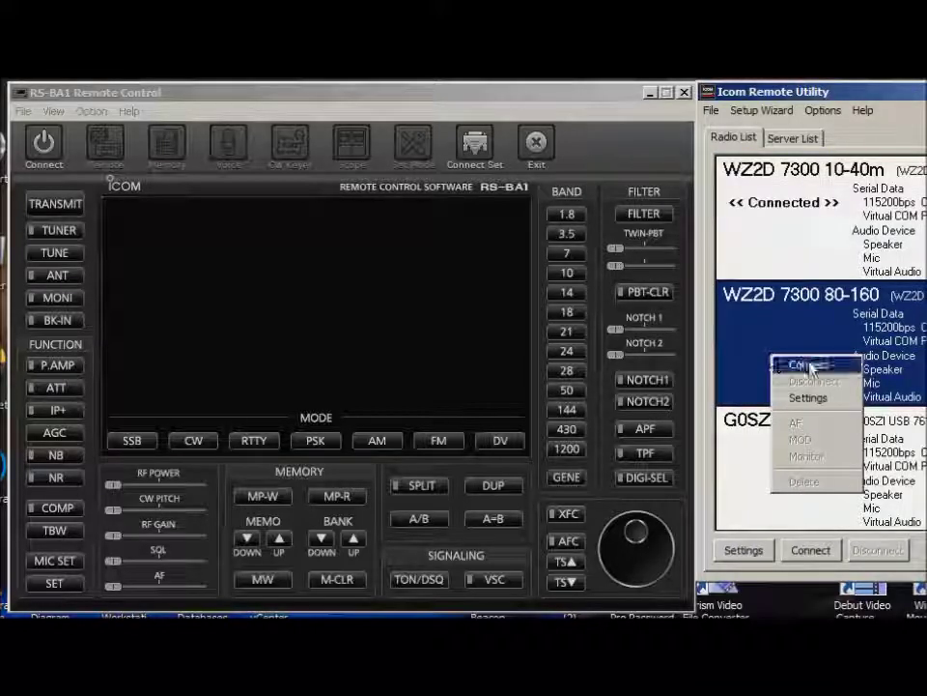
{"action": "left_click", "coordinate": [812, 367]}
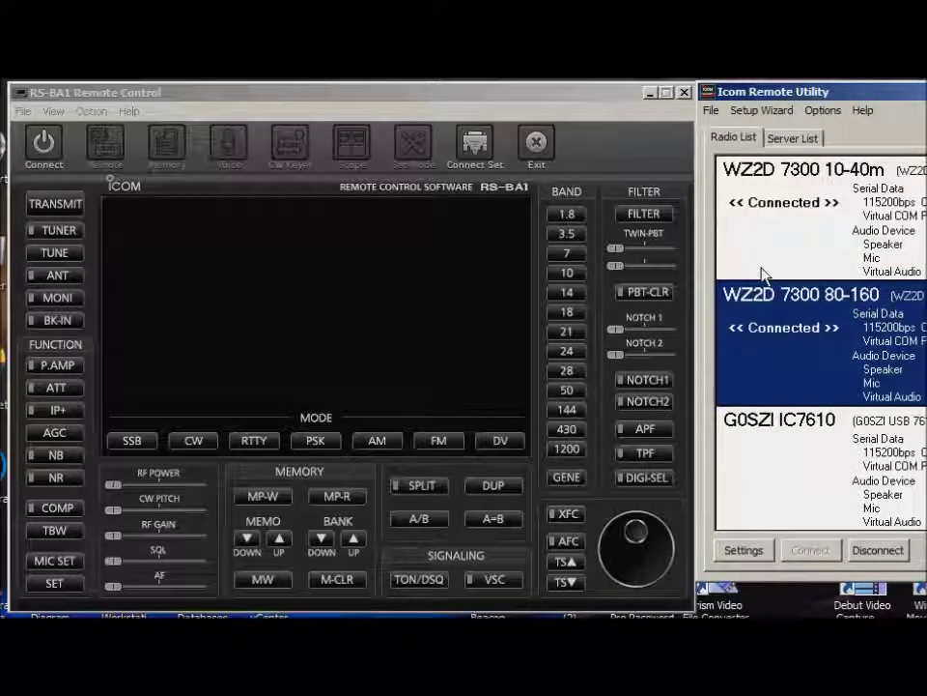
{"action": "left_click", "coordinate": [473, 143]}
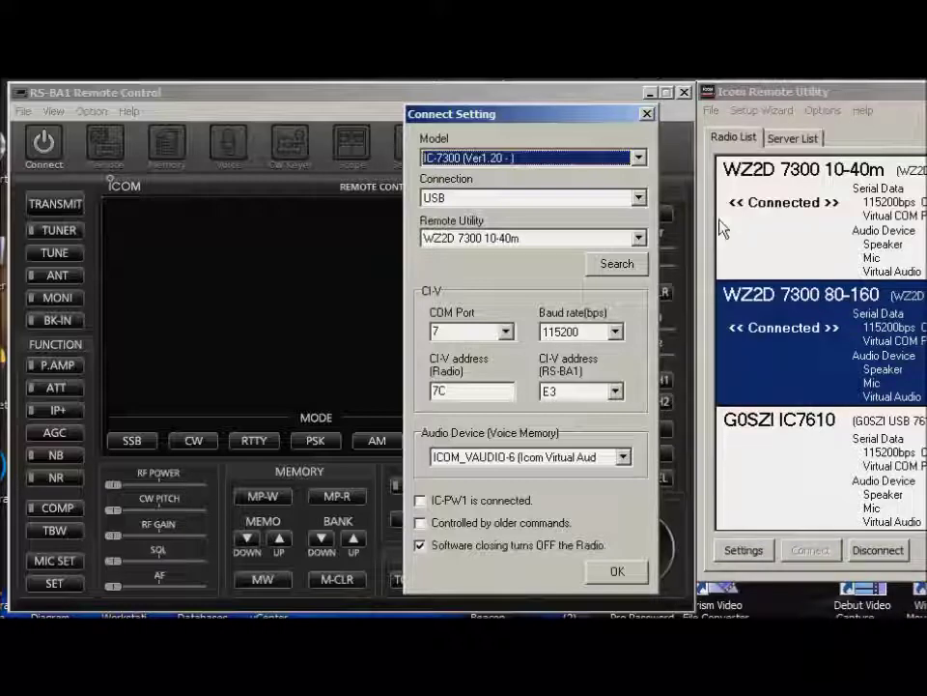
- Move the Remote Utility window aside and accept the IC-7300 10-40m Connect Setting with OK
{"action": "left_click_drag", "start_coordinate": [859, 92], "coordinate": [800, 86]}
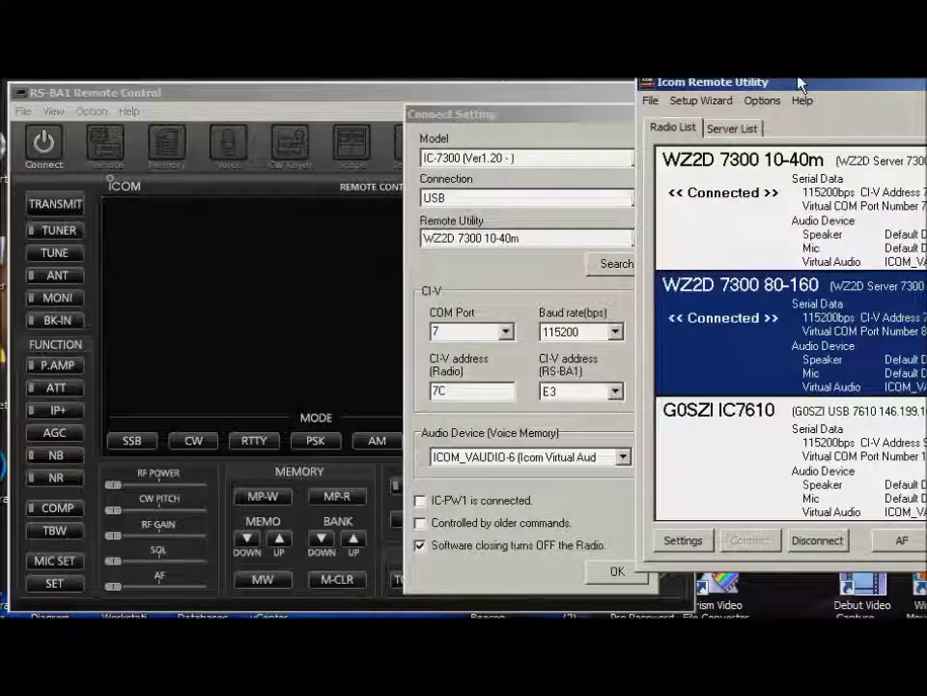
{"action": "mouse_move", "coordinate": [798, 85]}
{"action": "left_mouse_down"}
{"action": "mouse_move", "coordinate": [790, 84]}
{"action": "mouse_move", "coordinate": [839, 93]}
{"action": "mouse_move", "coordinate": [837, 101]}
{"action": "mouse_move", "coordinate": [864, 95]}
{"action": "left_mouse_up"}
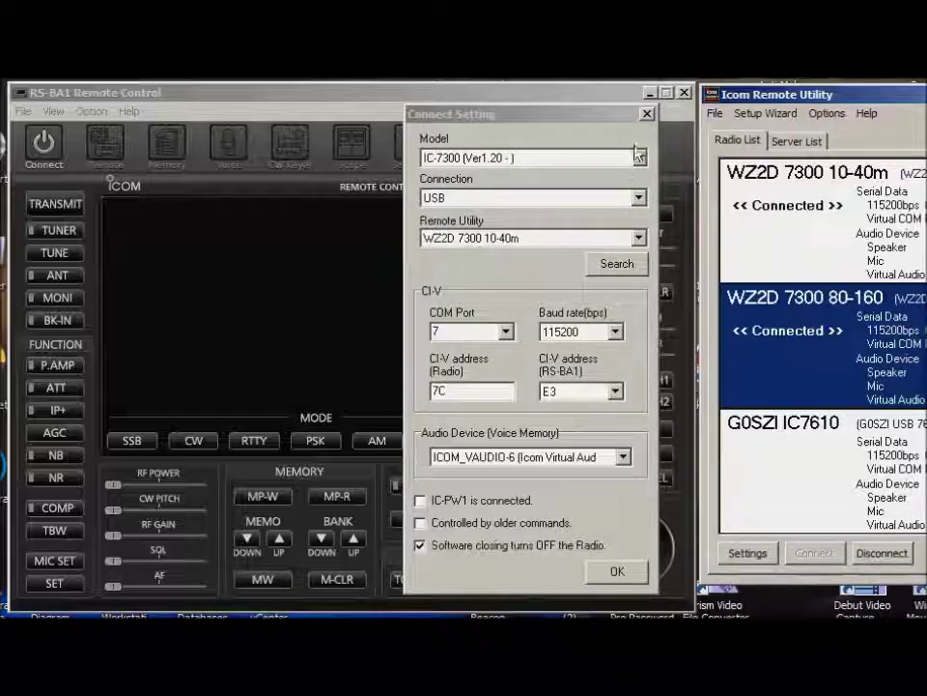
{"action": "left_click", "coordinate": [616, 575]}
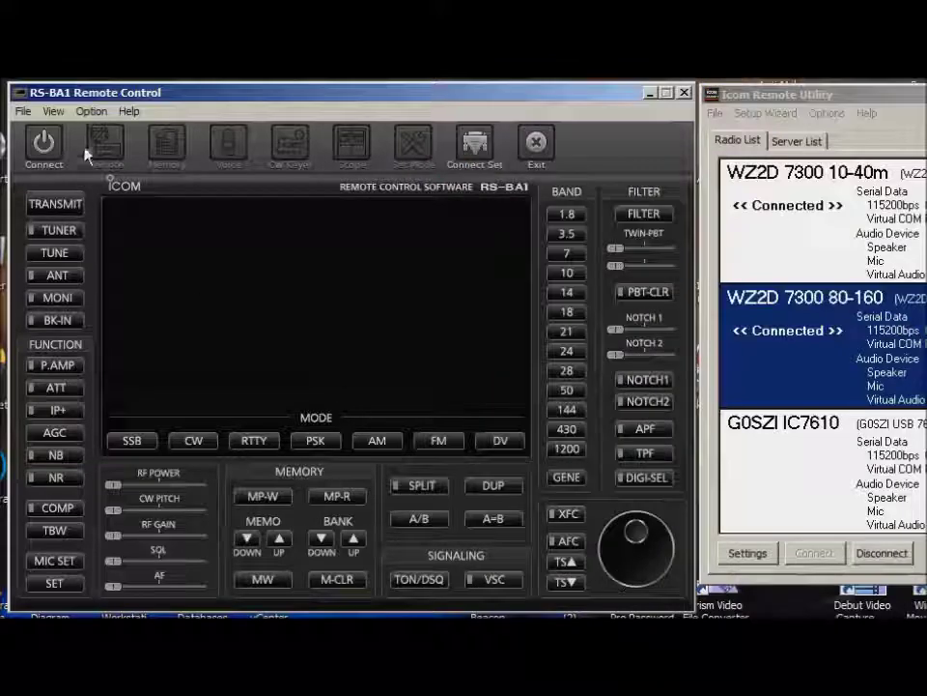
- Connect to the IC-7300, tune to the signal near 7.192 on the scope, and raise AF gain
{"action": "left_click", "coordinate": [37, 141]}
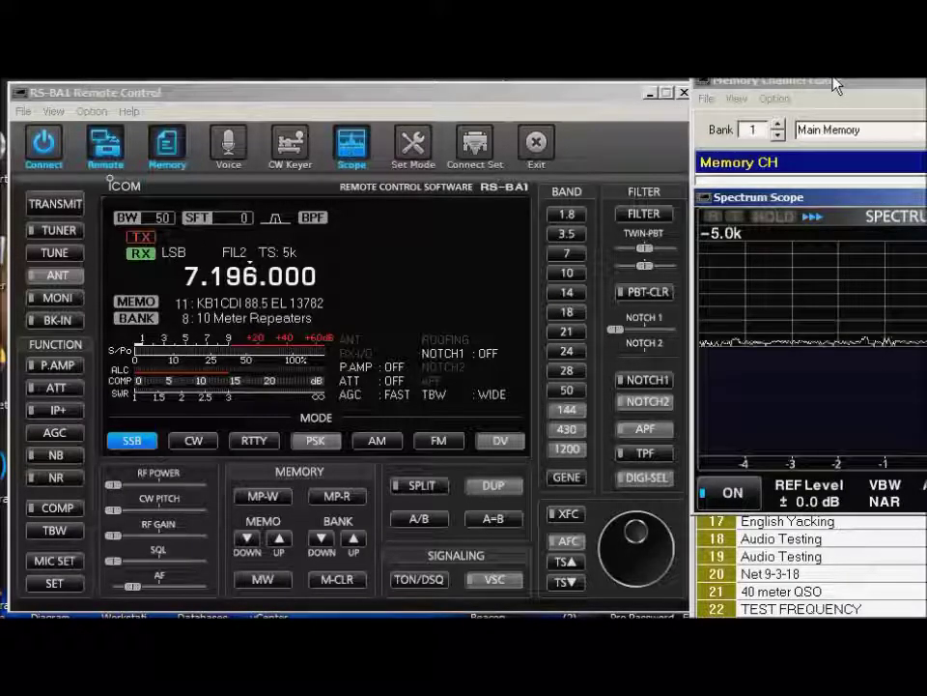
{"action": "left_click_drag", "start_coordinate": [838, 205], "coordinate": [525, 198]}
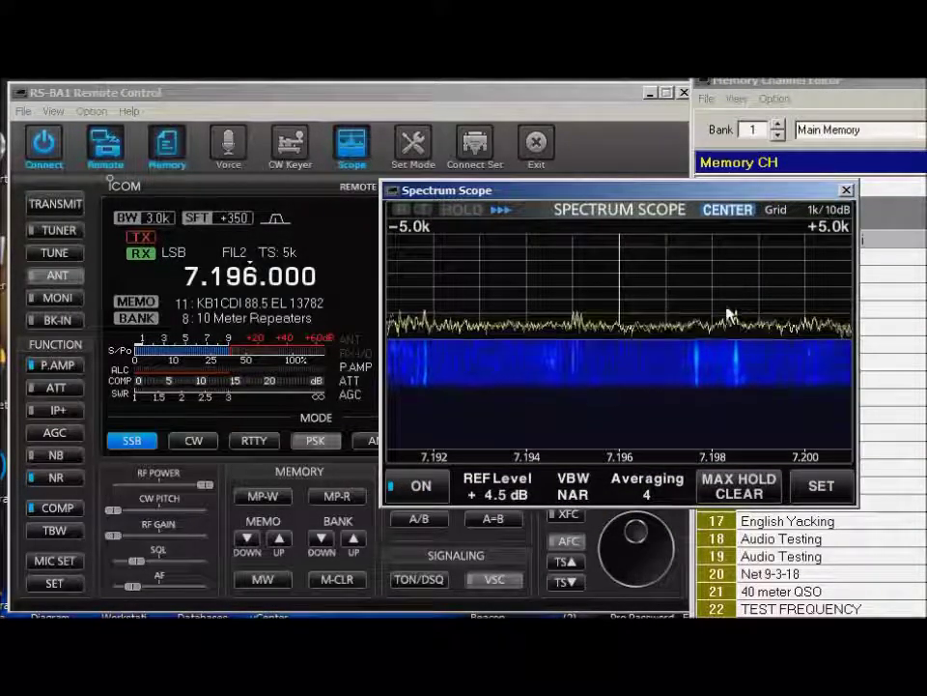
{"action": "left_click", "coordinate": [437, 322]}
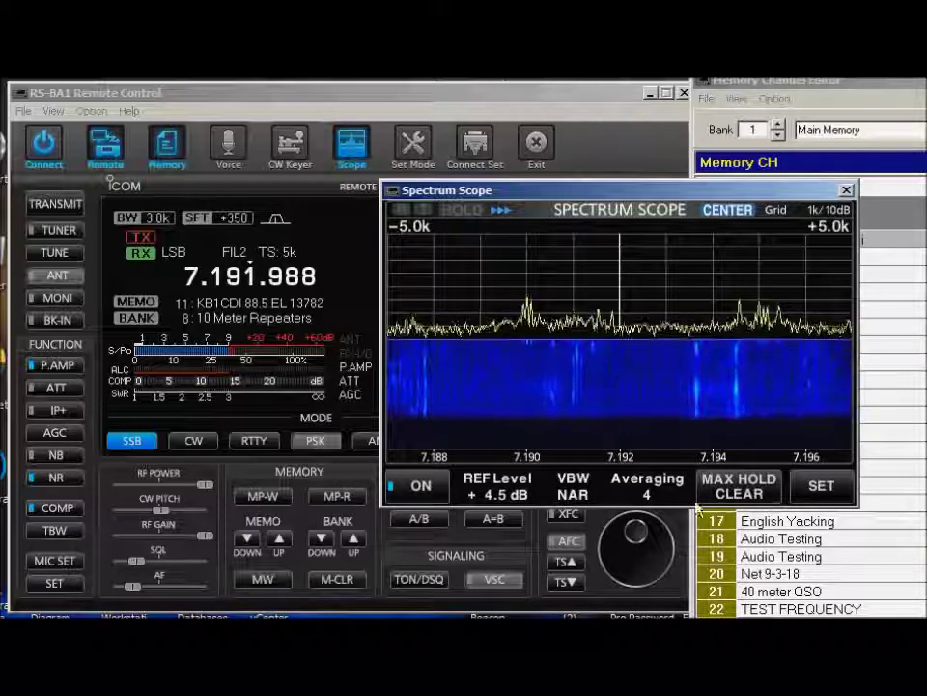
{"action": "left_click_drag", "start_coordinate": [145, 591], "coordinate": [159, 591]}
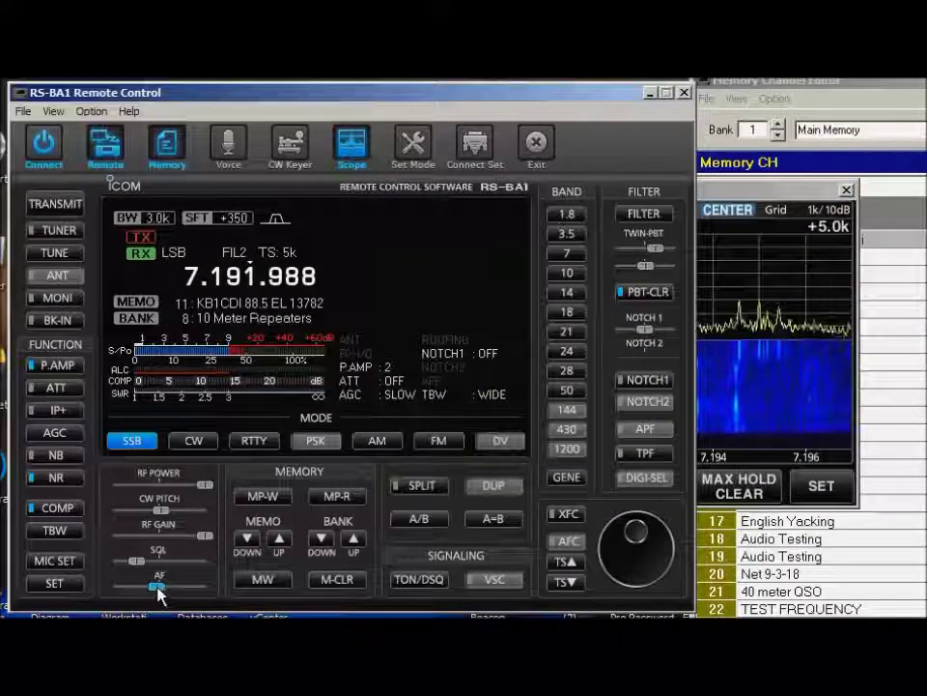
{"action": "left_click", "coordinate": [792, 199]}
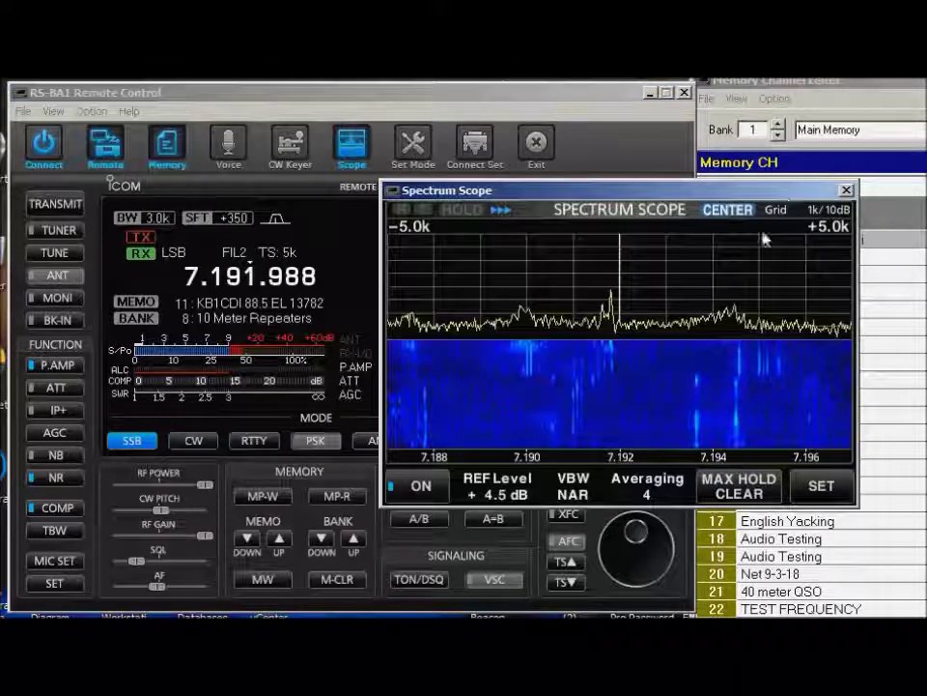
{"action": "left_click", "coordinate": [616, 553]}
- Change the tuning step from 5k to 100 and fine-tune to 7.194.900 LSB
{"action": "scroll", "coordinate": [616, 552], "scroll_direction": "up", "scroll_amount": 2}
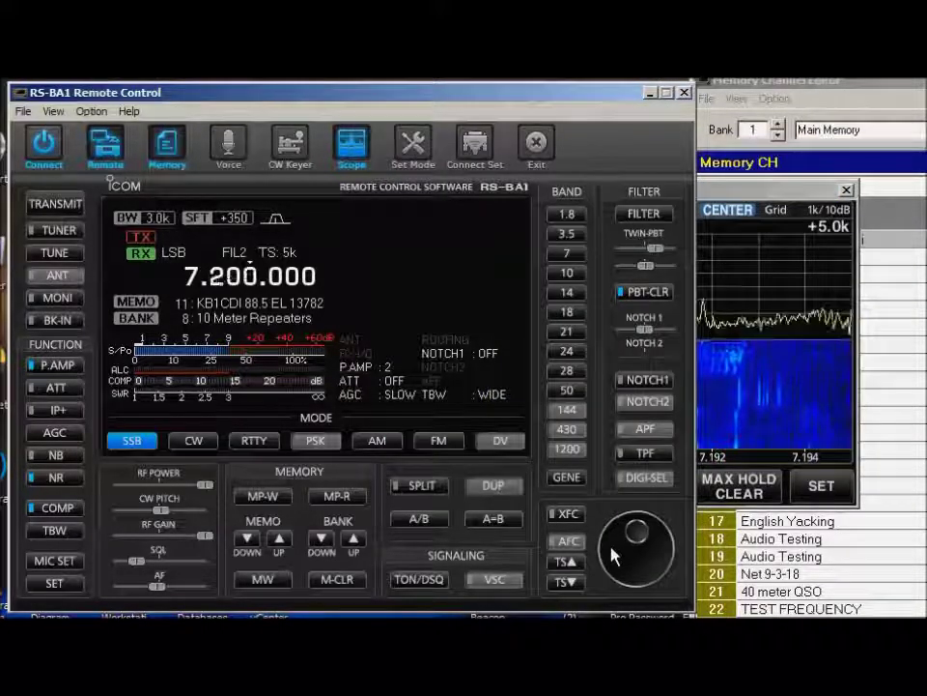
{"action": "scroll", "coordinate": [616, 554], "scroll_direction": "up", "scroll_amount": 1}
{"action": "scroll", "coordinate": [616, 554], "scroll_direction": "down", "scroll_amount": 2}
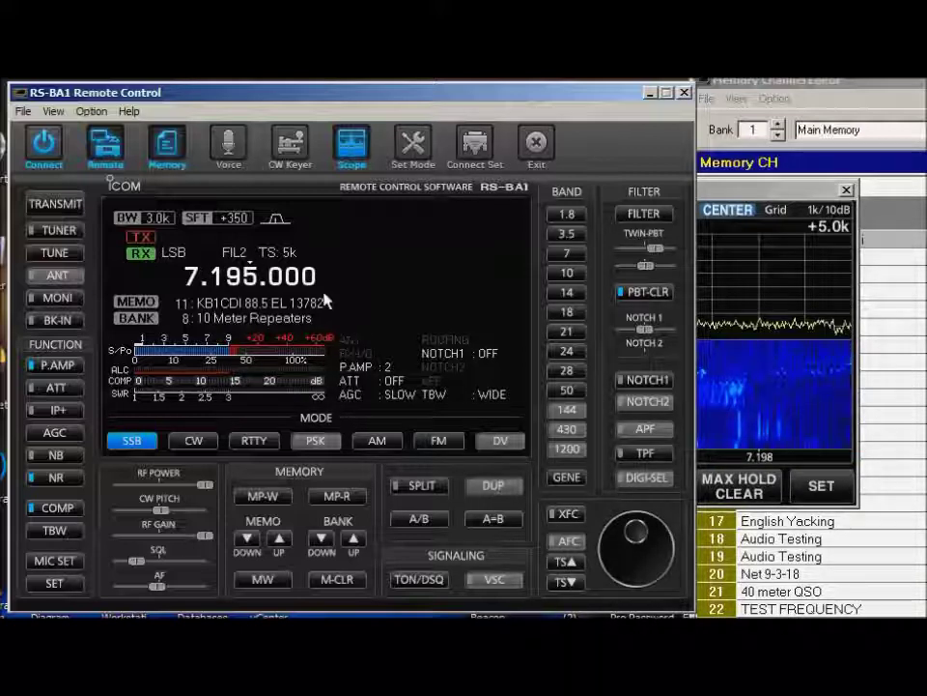
{"action": "left_click", "coordinate": [568, 582]}
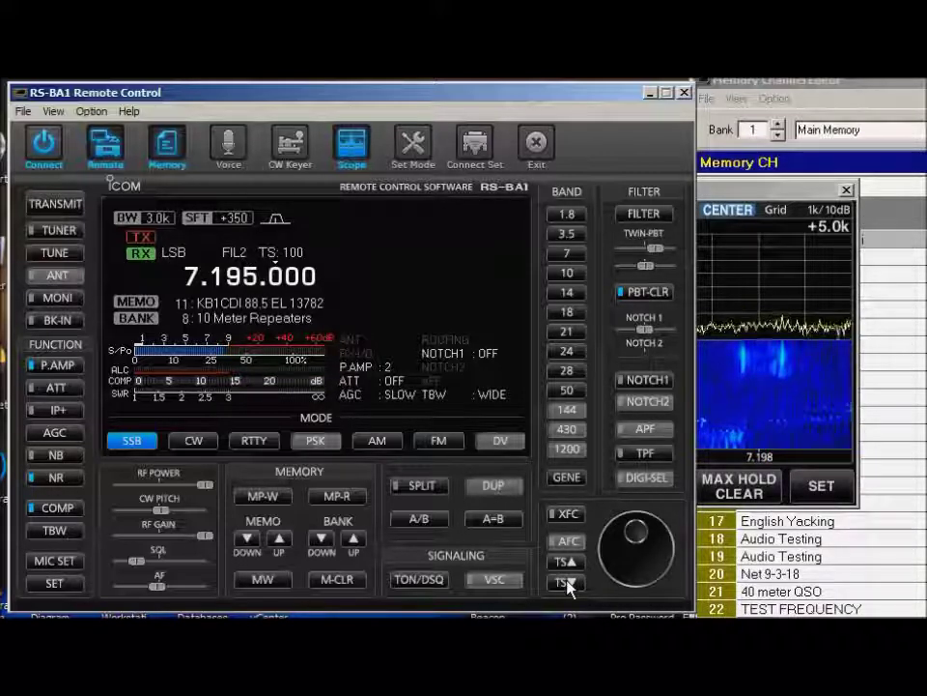
{"action": "scroll", "coordinate": [655, 576], "scroll_direction": "down", "scroll_amount": 2}
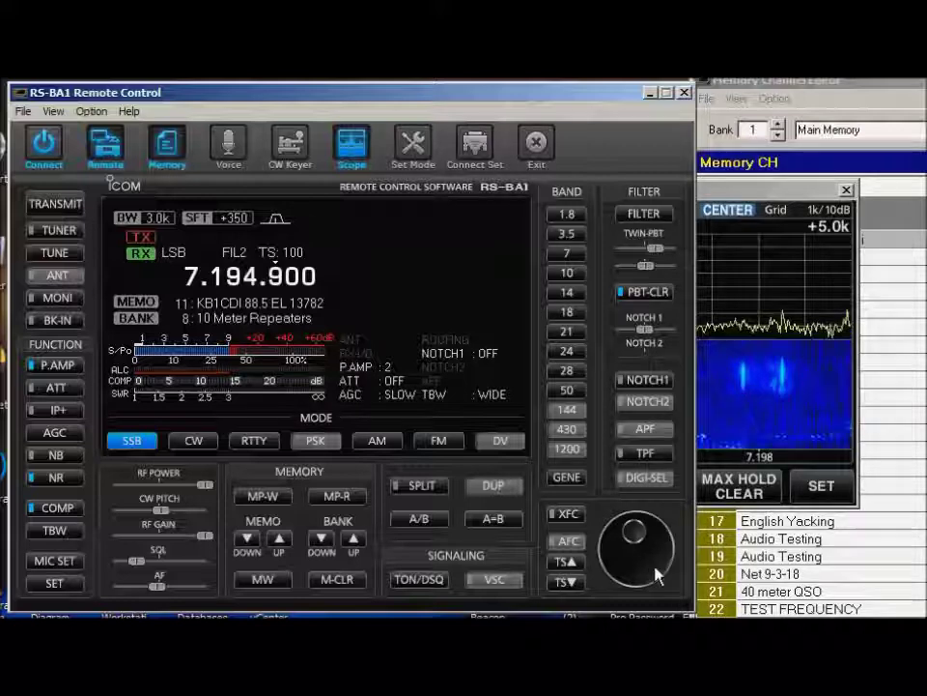
{"action": "scroll", "coordinate": [655, 576], "scroll_direction": "down", "scroll_amount": 1}
{"action": "scroll", "coordinate": [655, 576], "scroll_direction": "up", "scroll_amount": 2}
{"action": "scroll", "coordinate": [655, 576], "scroll_direction": "up", "scroll_amount": 2}
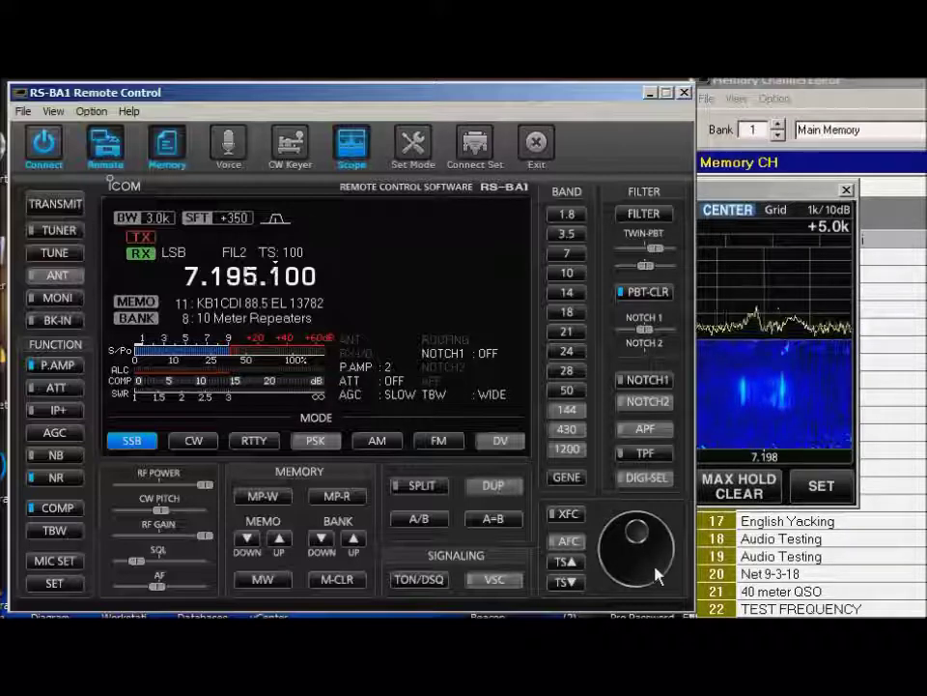
{"action": "scroll", "coordinate": [654, 570], "scroll_direction": "down", "scroll_amount": 3}
{"action": "scroll", "coordinate": [654, 564], "scroll_direction": "up", "scroll_amount": 1}
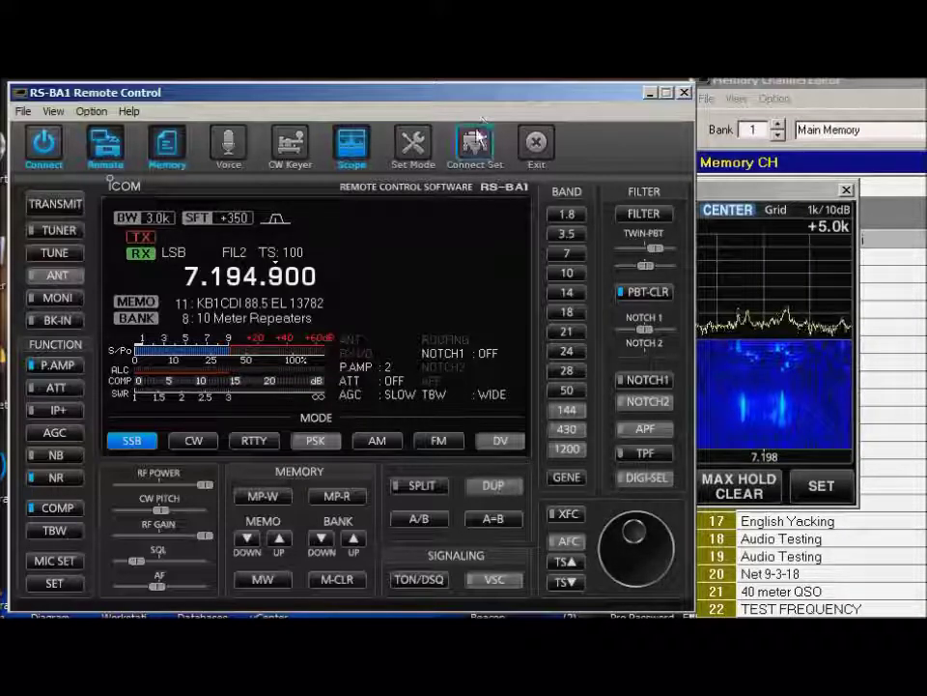
- Reopen and confirm Connect Setting, then disconnect RS-BA1 from the IC-7300 10-40m radio
{"action": "left_click", "coordinate": [475, 143]}
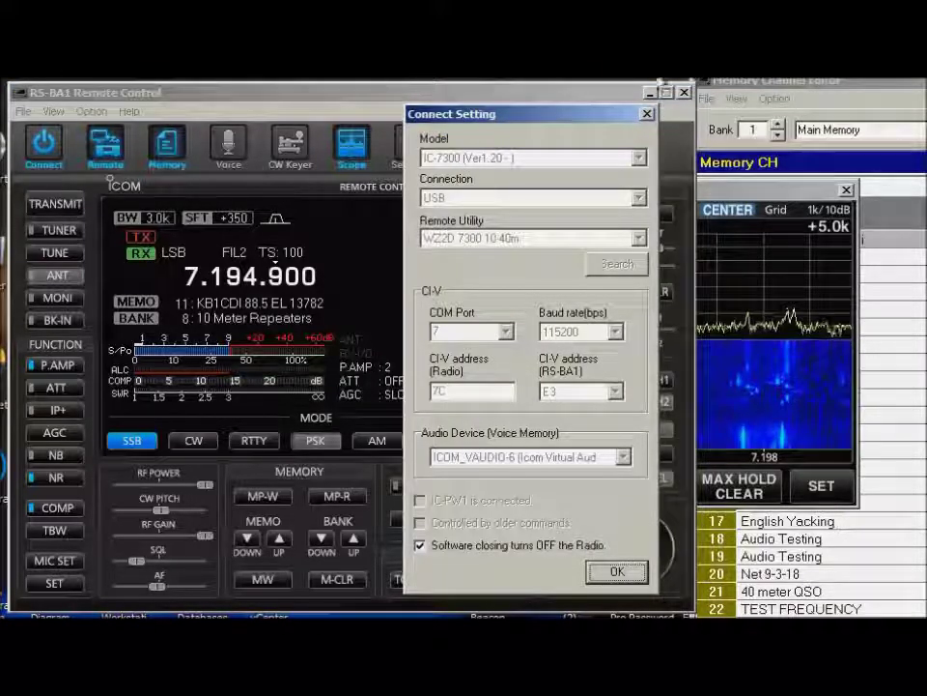
{"action": "left_click", "coordinate": [647, 114]}
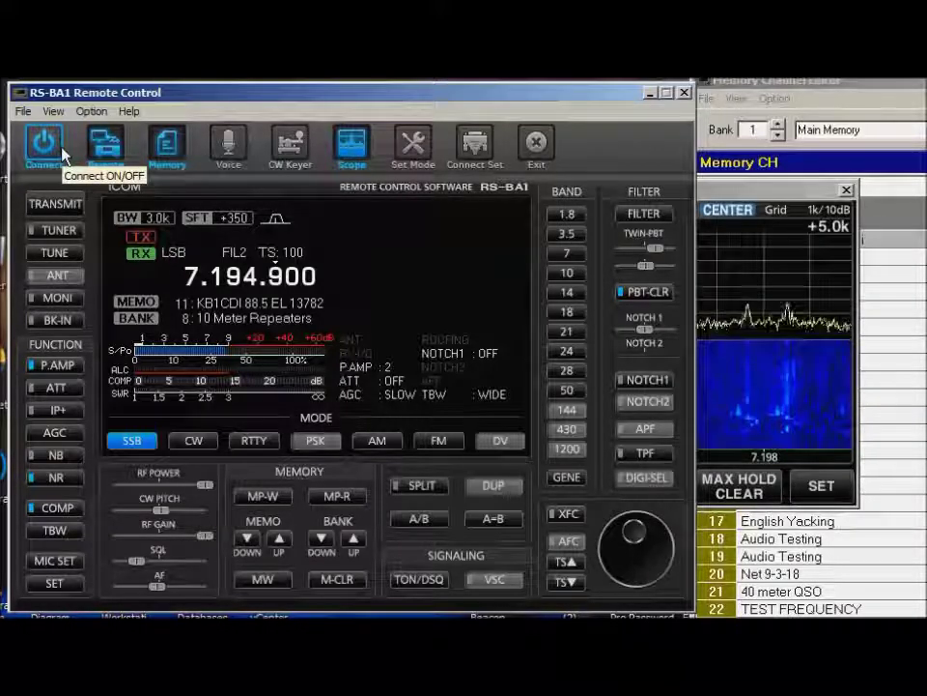
{"action": "left_click", "coordinate": [497, 151]}
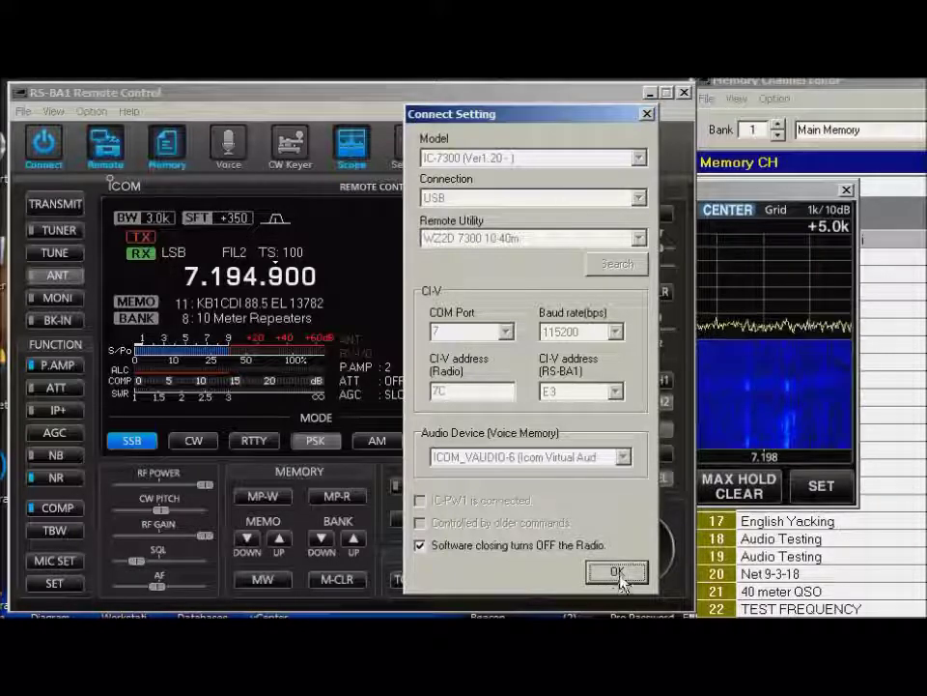
{"action": "left_click", "coordinate": [616, 573]}
{"action": "left_click", "coordinate": [41, 143]}
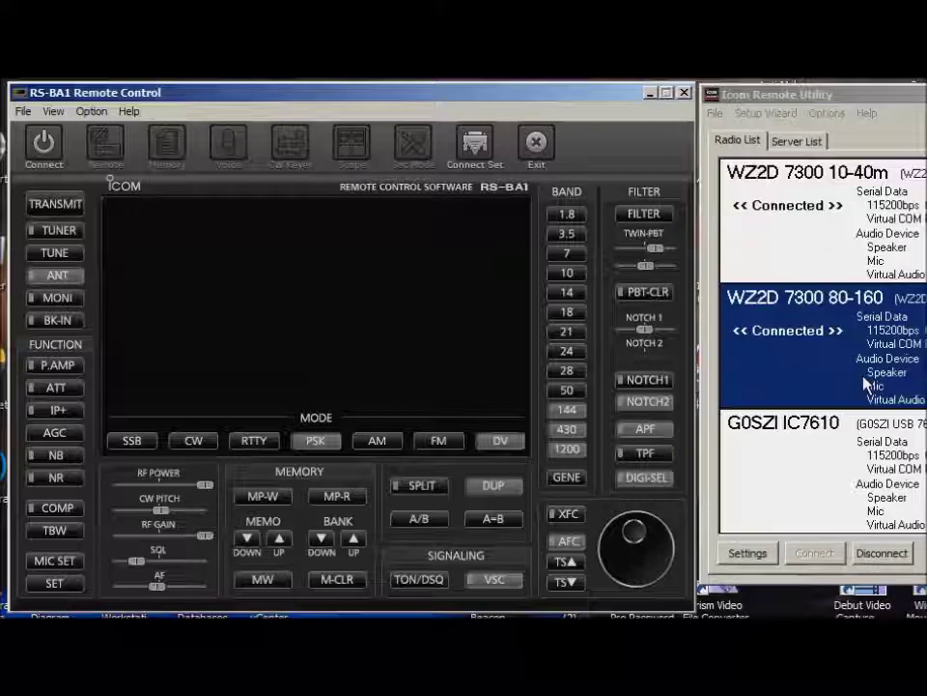
- Select the 80-160 radio (COM 8, CI-V 7D) in Connect Setting, confirm, and connect
{"action": "left_click", "coordinate": [483, 164]}
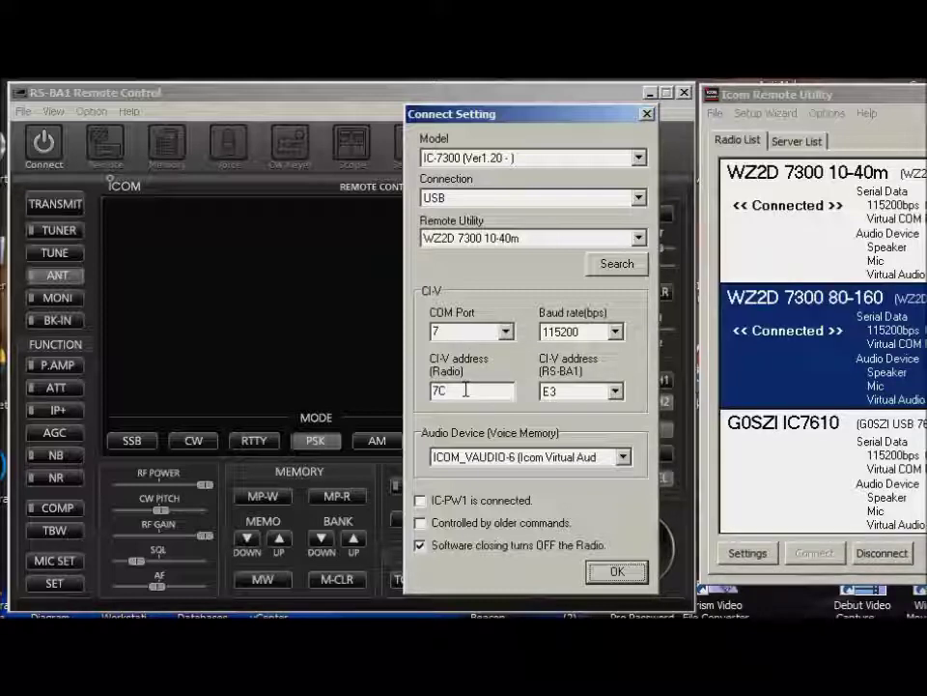
{"action": "left_click", "coordinate": [639, 238]}
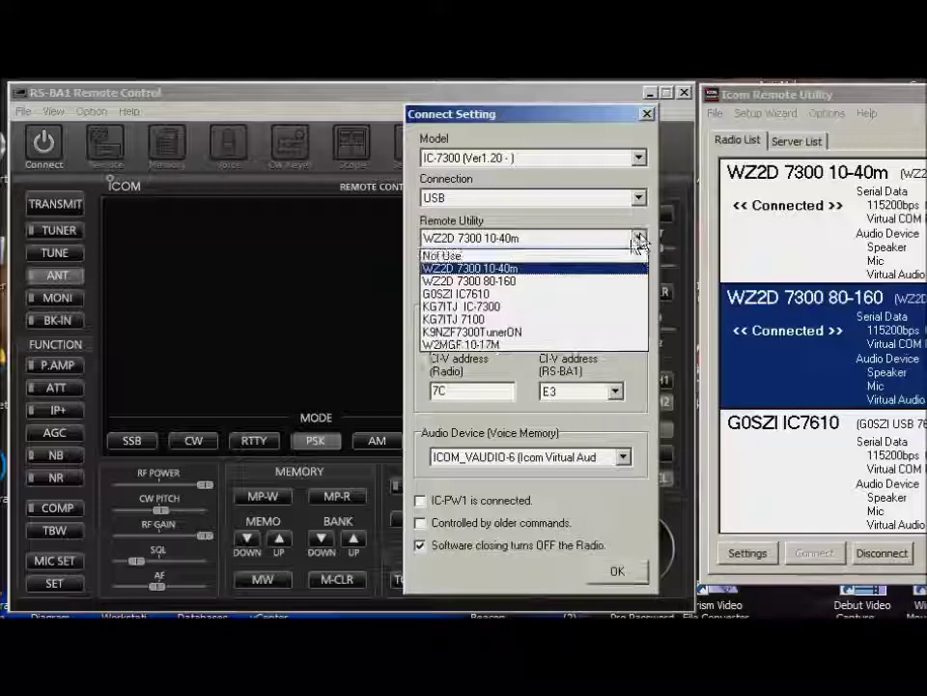
{"action": "left_click", "coordinate": [466, 281]}
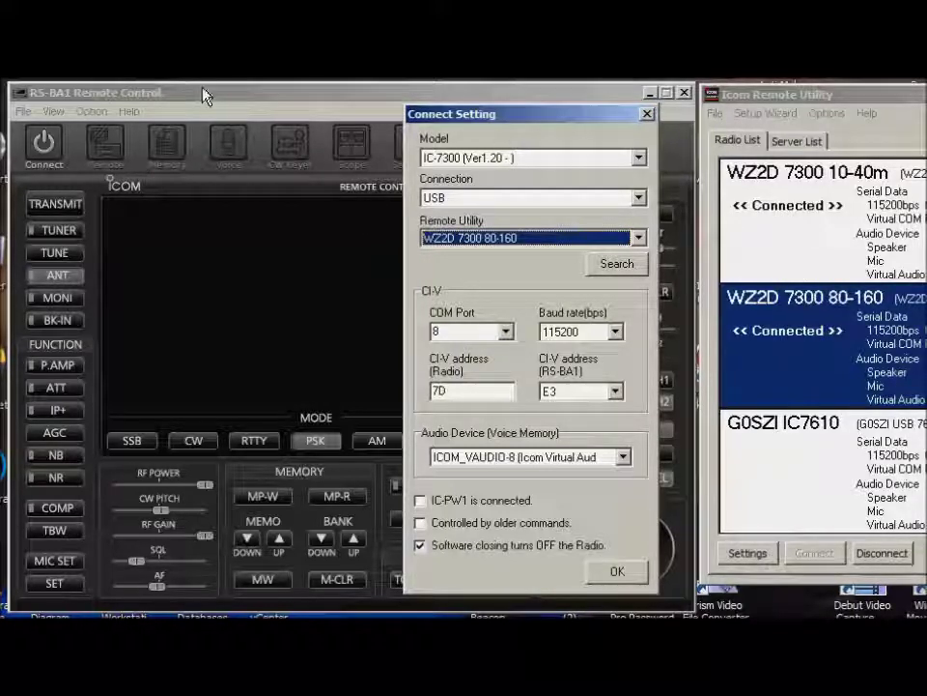
{"action": "left_click", "coordinate": [617, 572]}
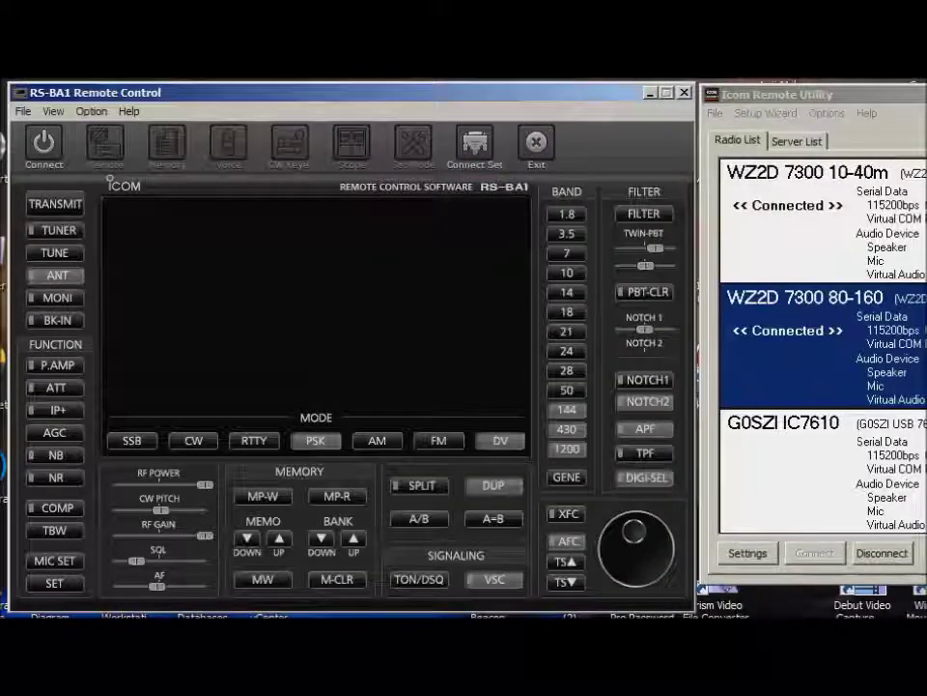
{"action": "left_click", "coordinate": [49, 142]}
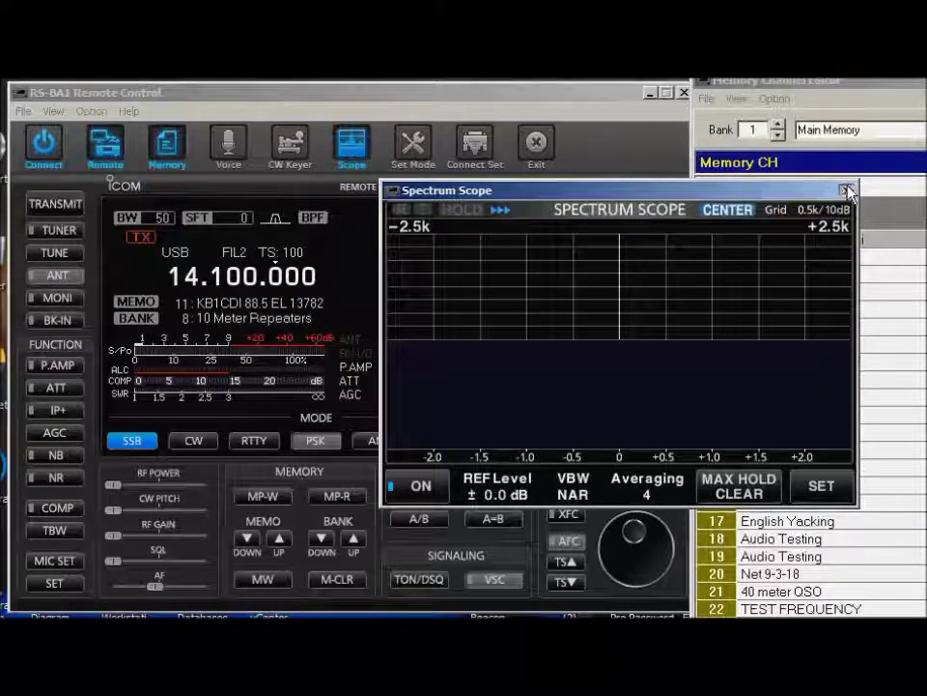
- Close the spectrum scope and tune to 1.930.000 on 160 m with the 1.8 band button, trying 3.5 in between
{"action": "left_click", "coordinate": [847, 190]}
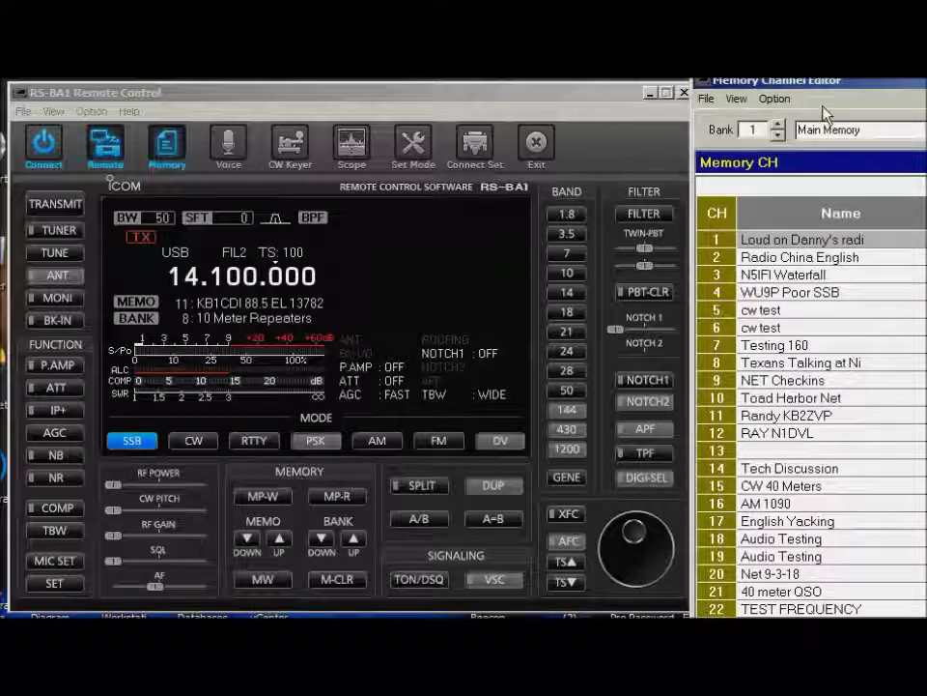
{"action": "left_click", "coordinate": [576, 214]}
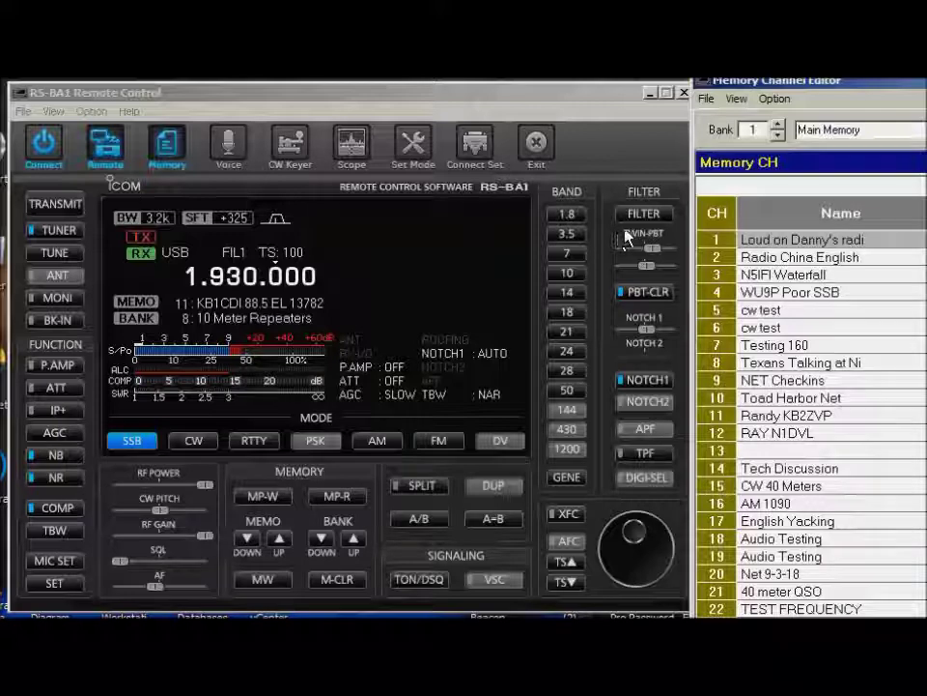
{"action": "left_click", "coordinate": [570, 234]}
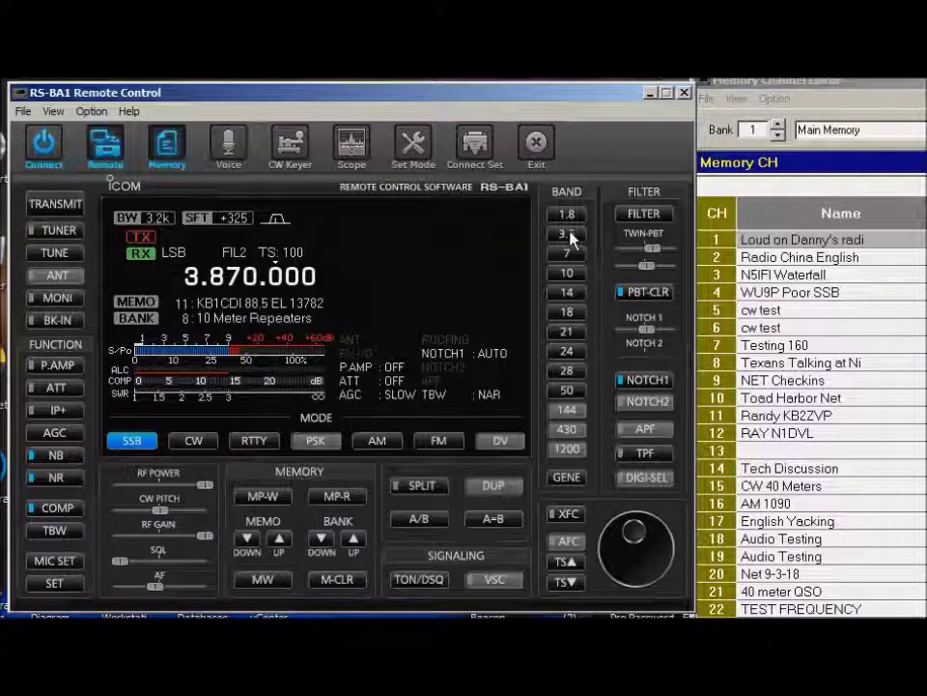
{"action": "left_click", "coordinate": [570, 213]}
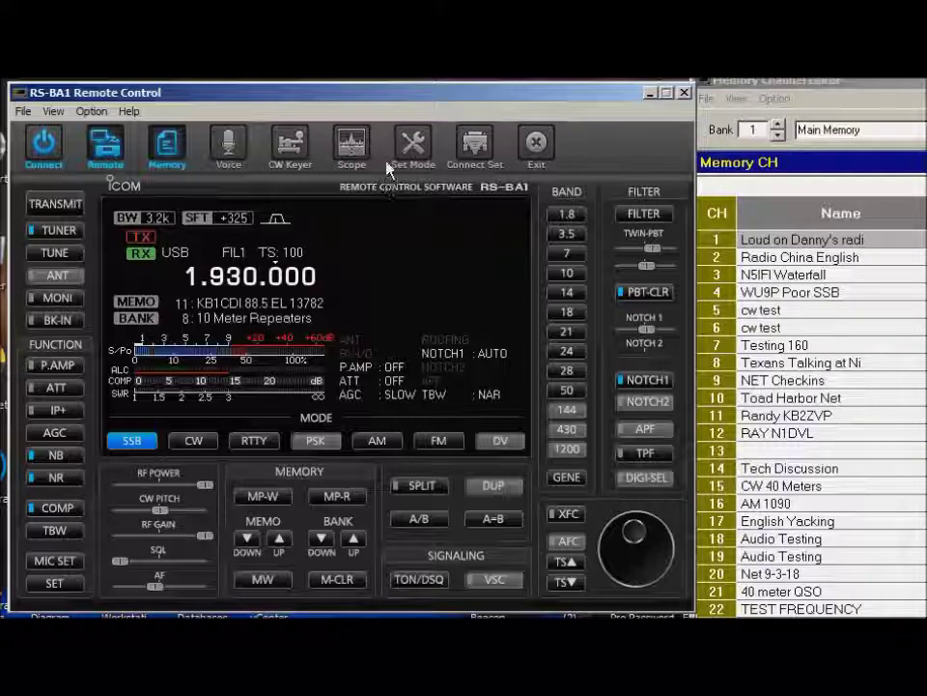
- Open the scope in CENTER mode, tune to 1.930.022, and switch the sideband to LSB
{"action": "left_click", "coordinate": [340, 149]}
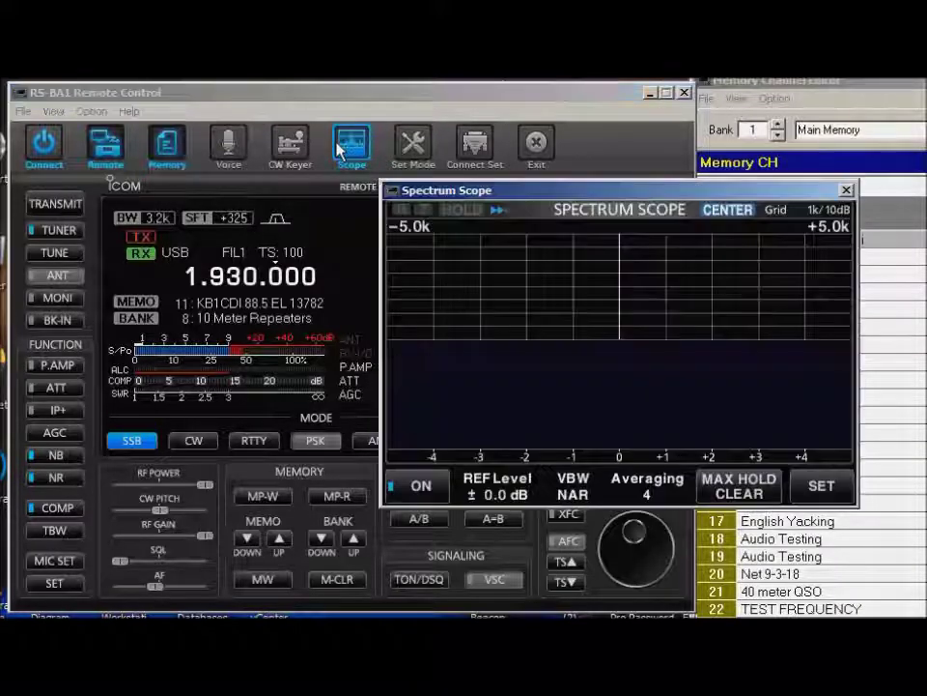
{"action": "left_click", "coordinate": [729, 214]}
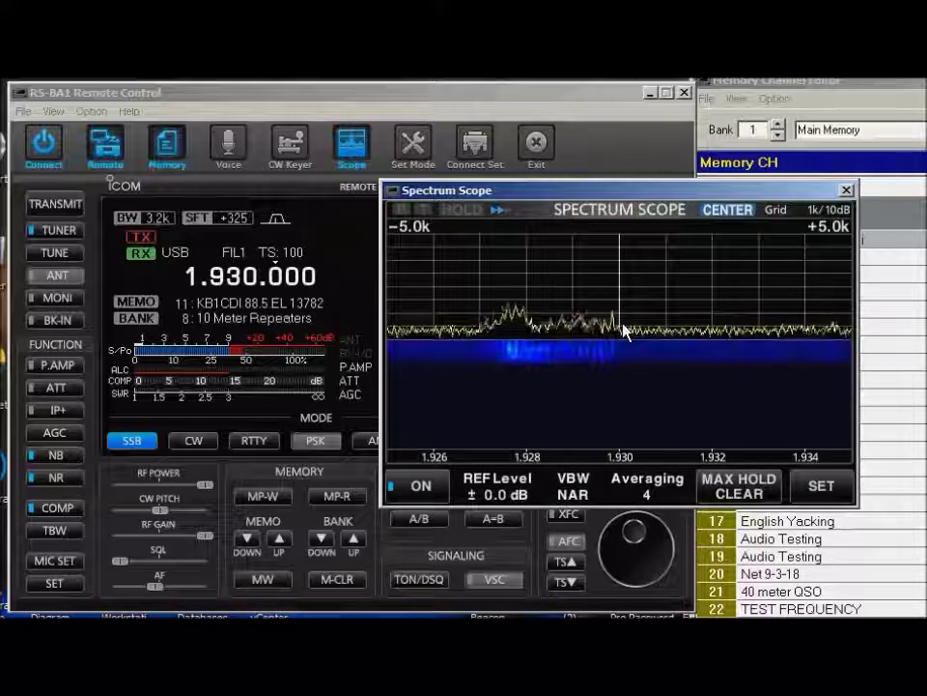
{"action": "left_click", "coordinate": [620, 328]}
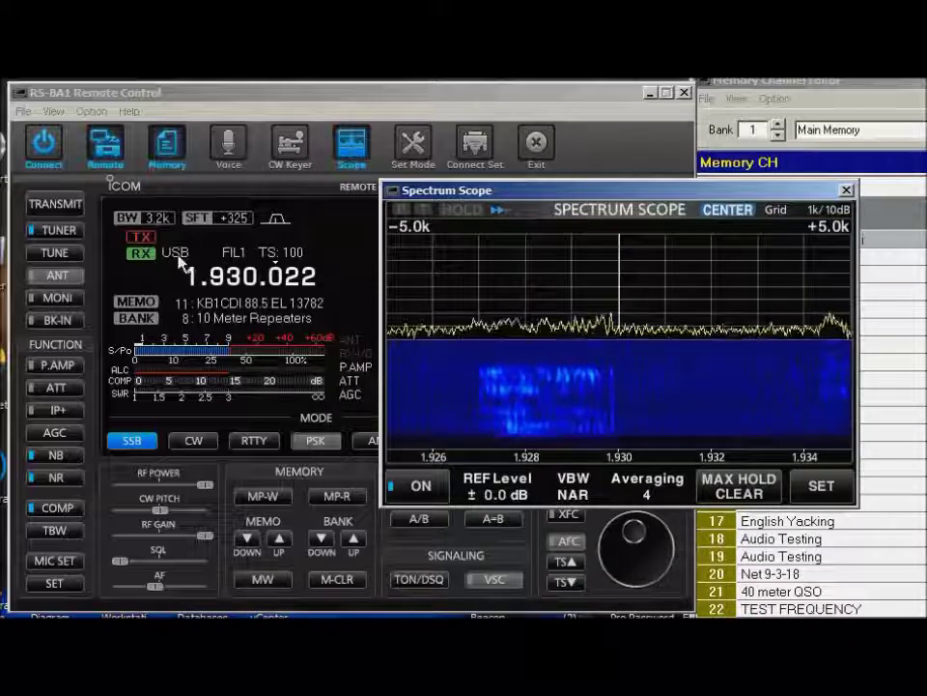
{"action": "left_click", "coordinate": [140, 443]}
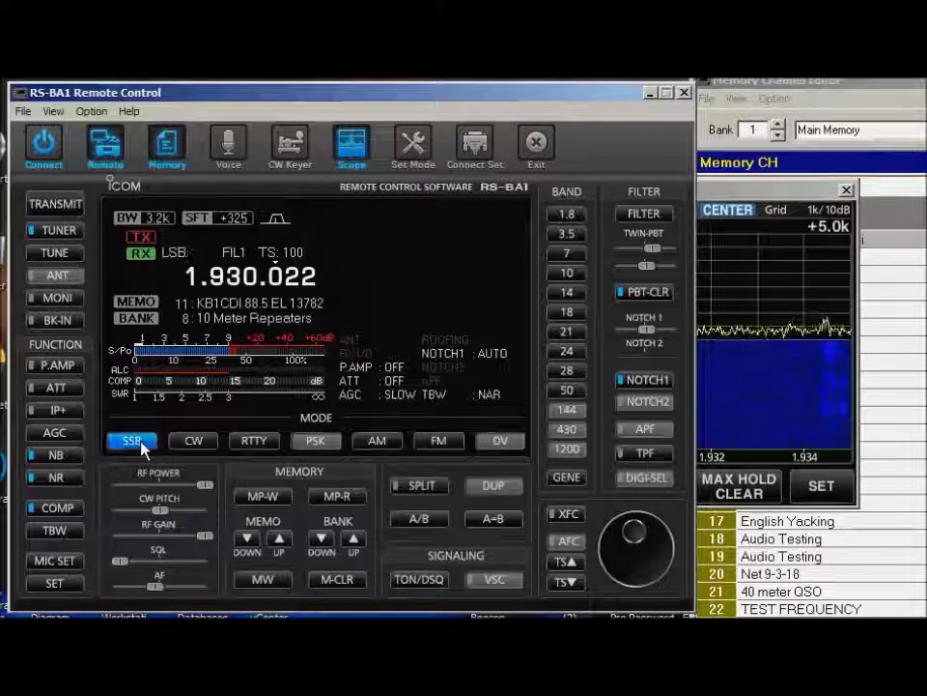
{"action": "left_click", "coordinate": [746, 196]}
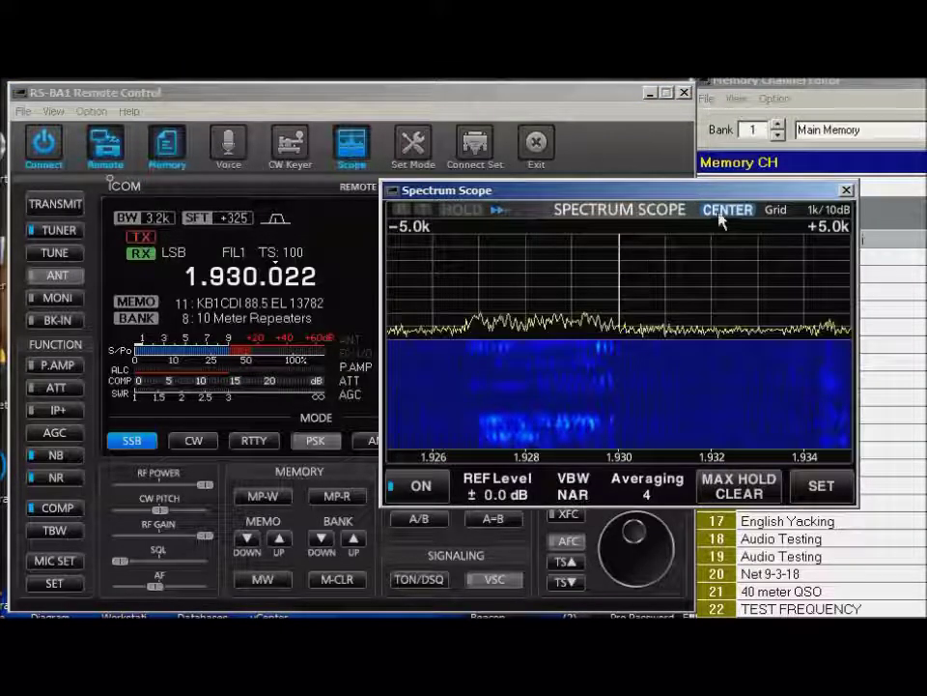